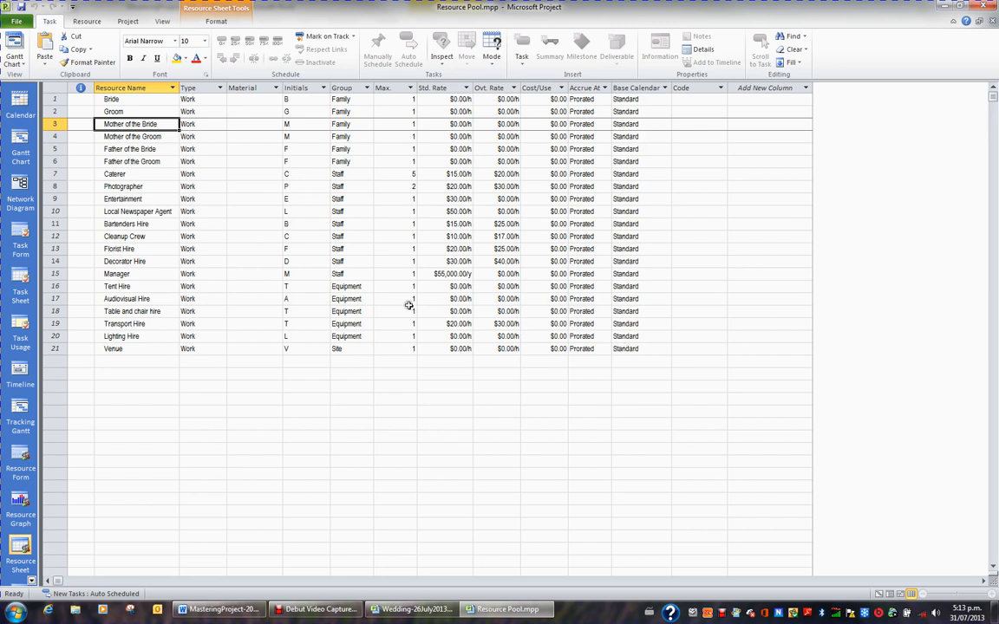
Open the default work week details in the working-time calendar of the Bartenders Hire resource.
click(144, 224)
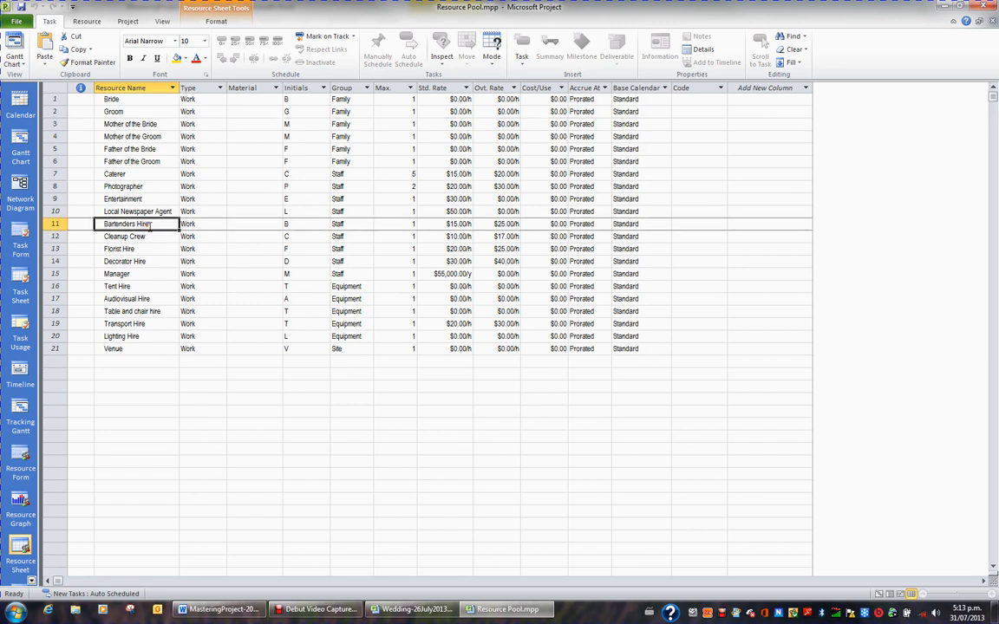
click(127, 21)
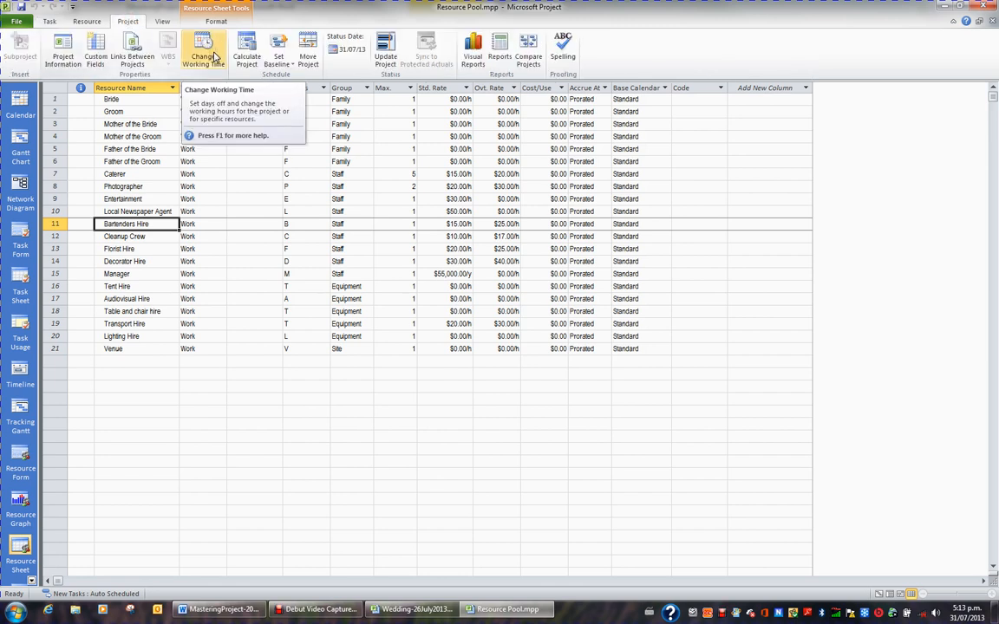
double_click(130, 226)
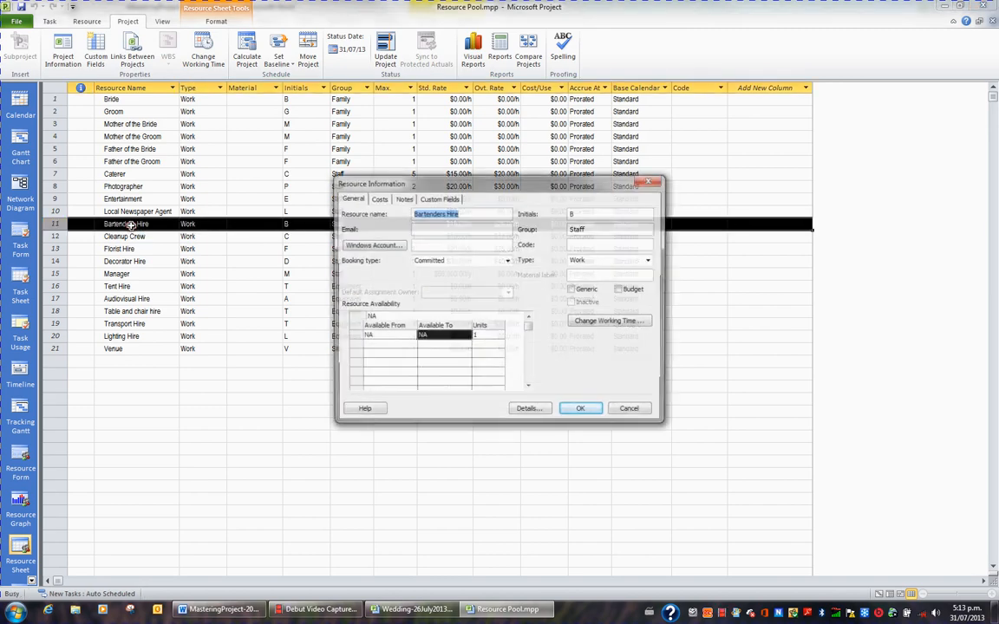
click(619, 325)
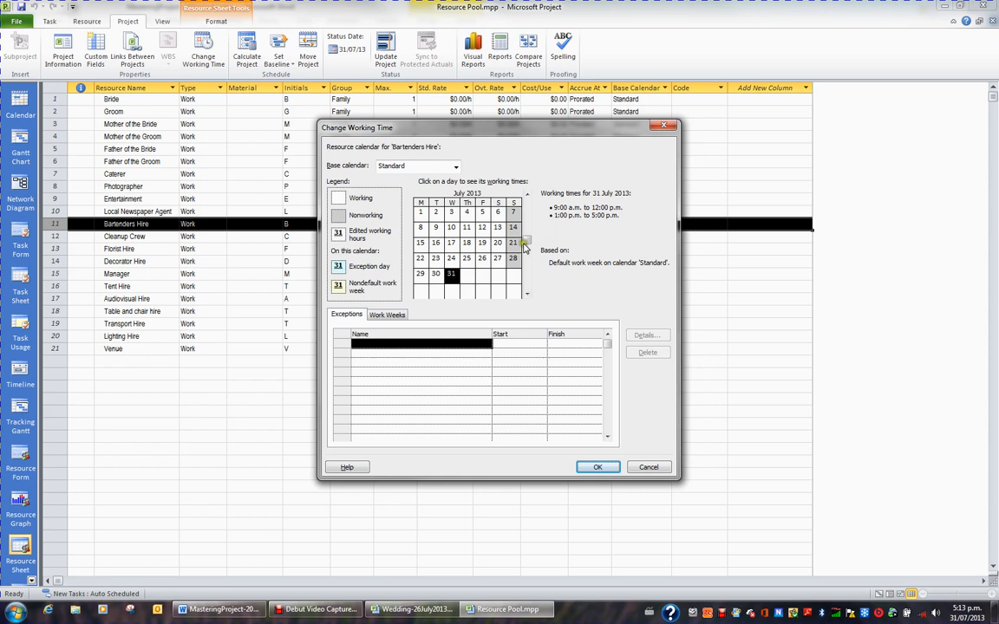
click(393, 316)
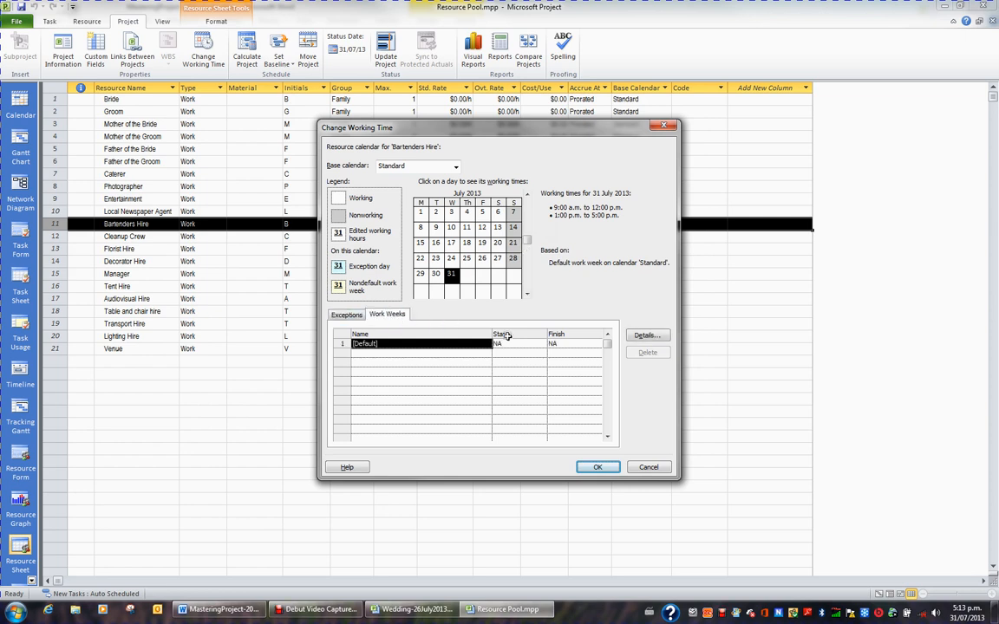
click(649, 337)
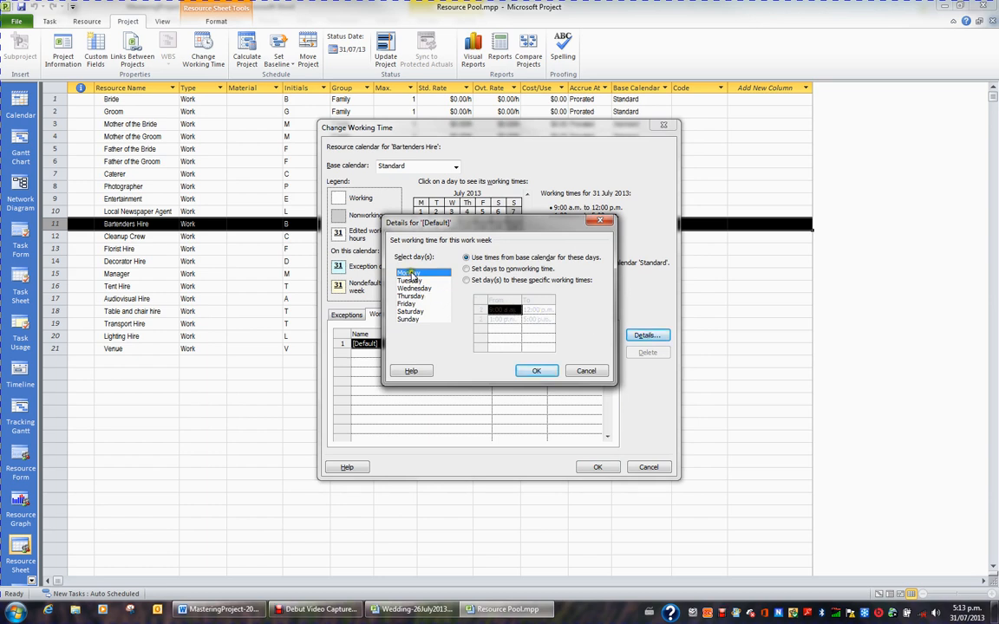
Give Monday through Sunday specific working times, with the first shift from 12:00 p.m. to 5:00 p.m.
drag(408, 274, 417, 322)
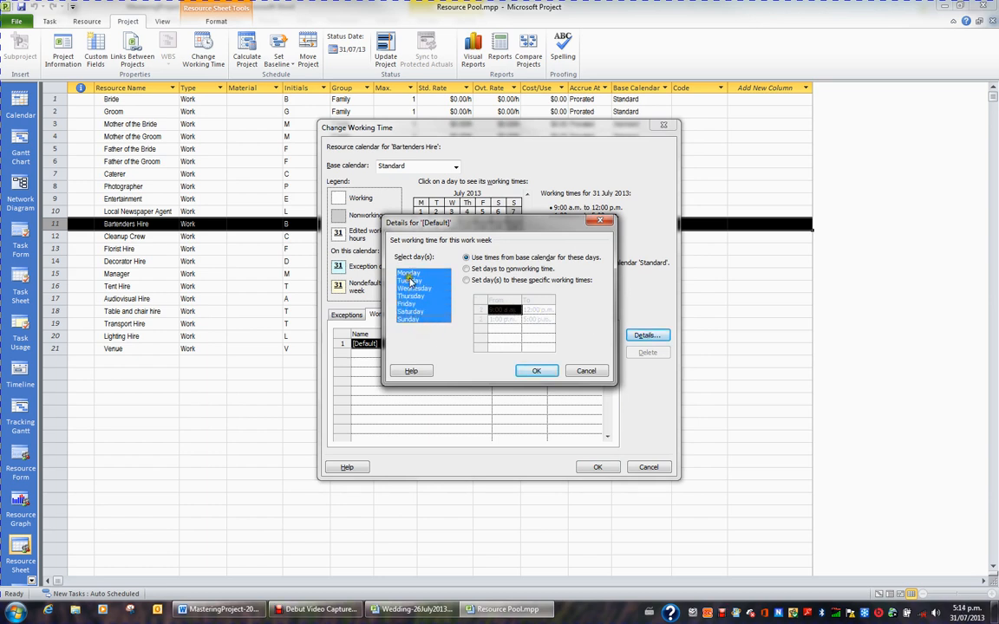
click(468, 282)
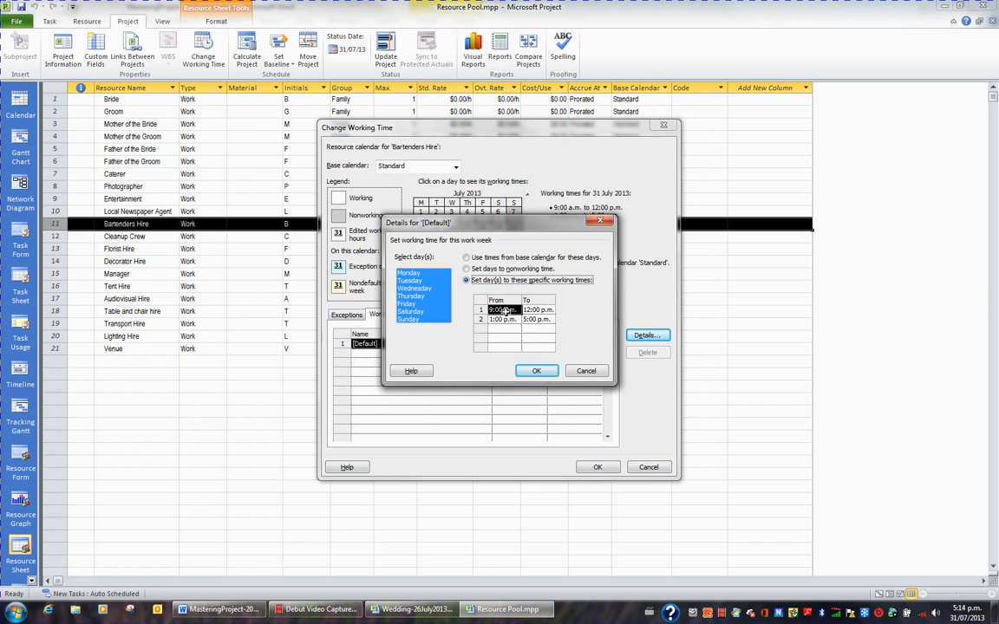
click(505, 311)
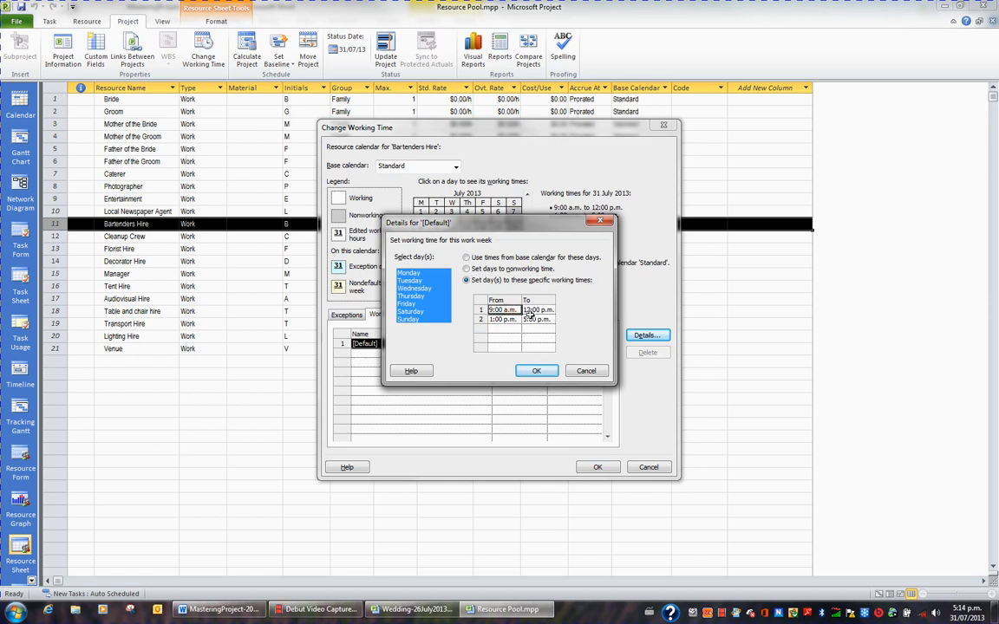
click(496, 310)
text(2)
click(539, 310)
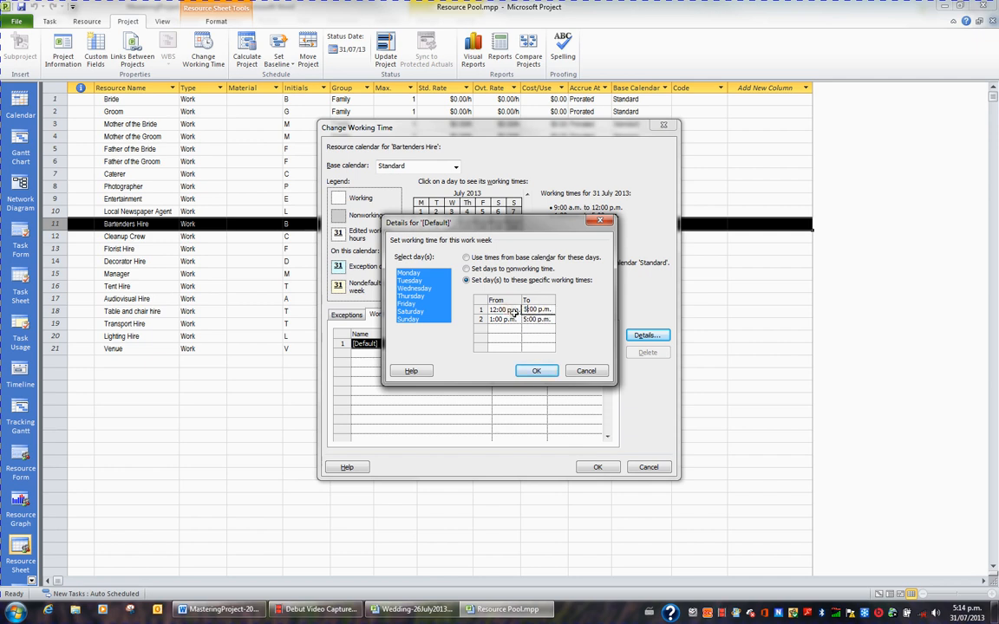
Set the second shift for all days to 6:00 p.m. to 11:00 p.m. and accept the work week details.
click(505, 320)
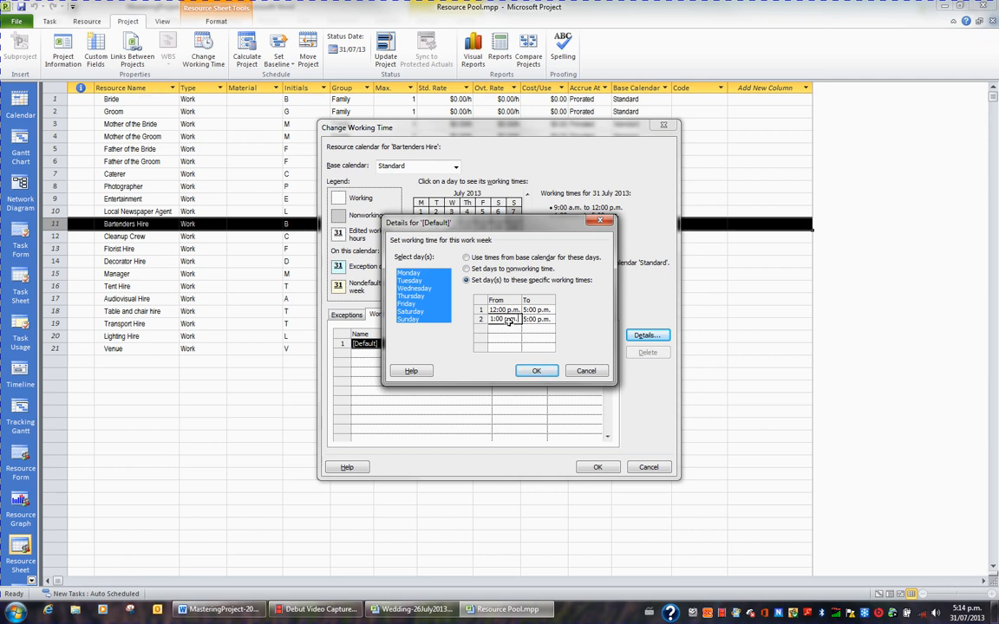
click(480, 318)
text(6)
click(542, 322)
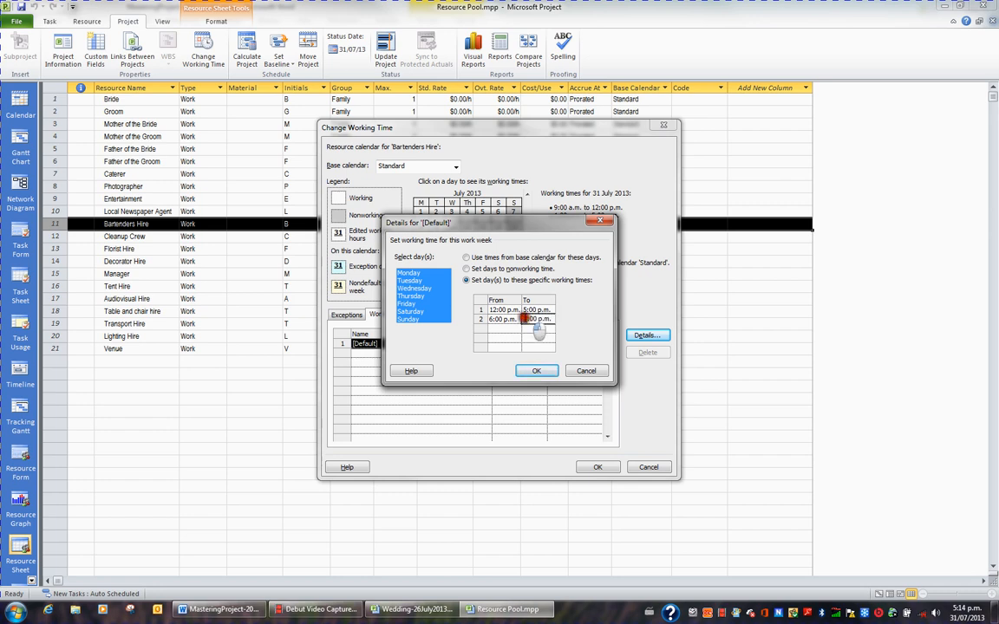
click(519, 319)
text(11)
click(535, 327)
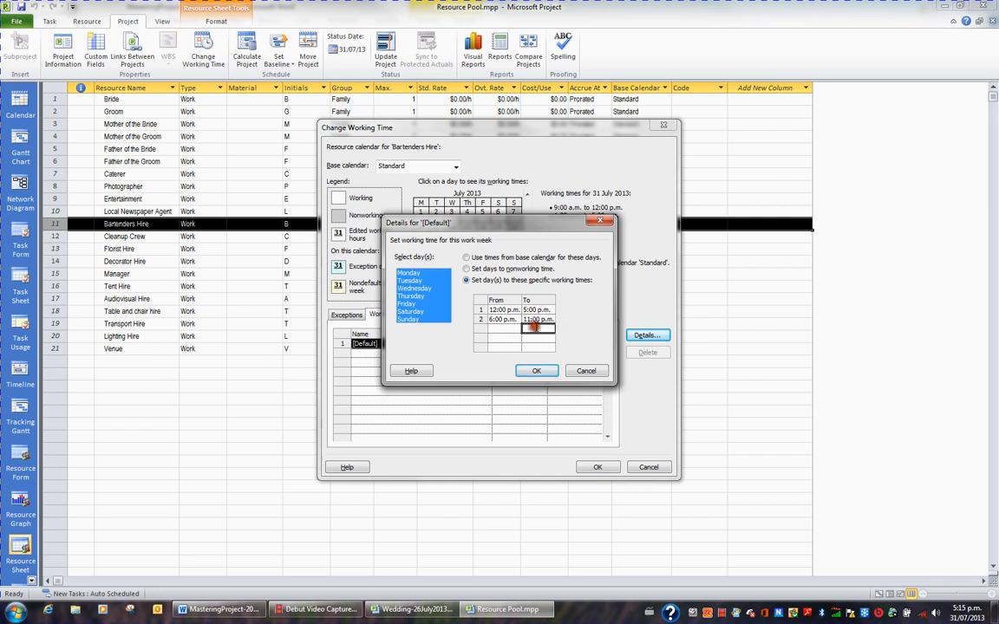
click(539, 372)
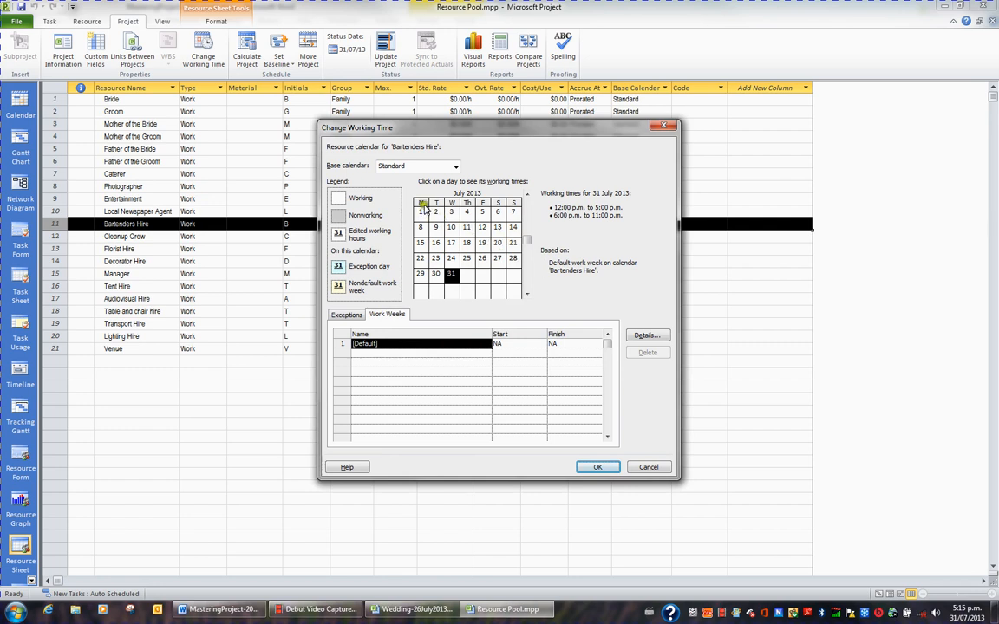
Check the bartenders' working times on a July 2013 Sunday and on 12 July, and save the resource's calendar changes.
click(512, 227)
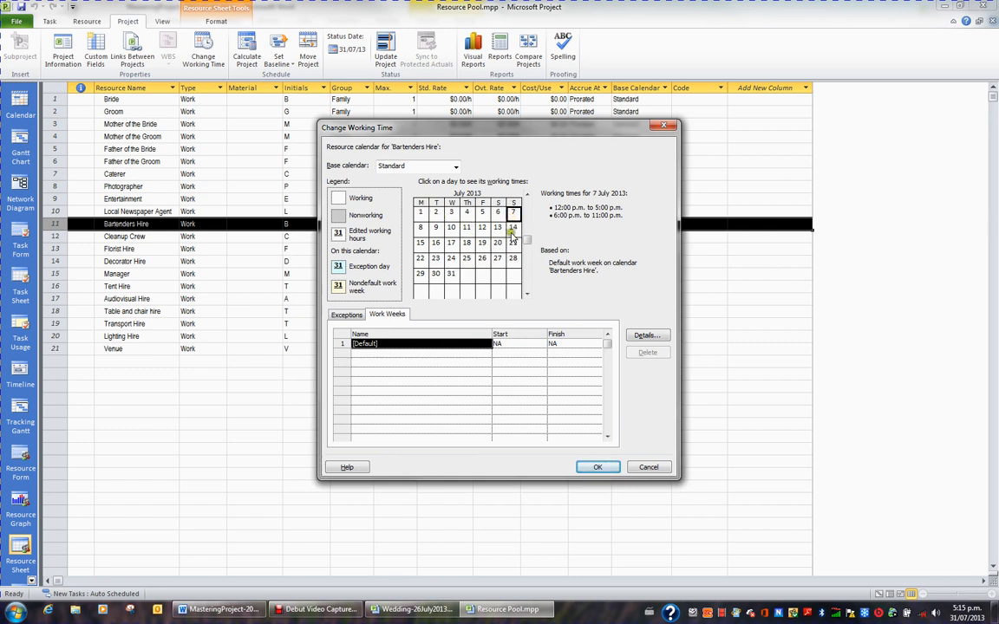
click(482, 228)
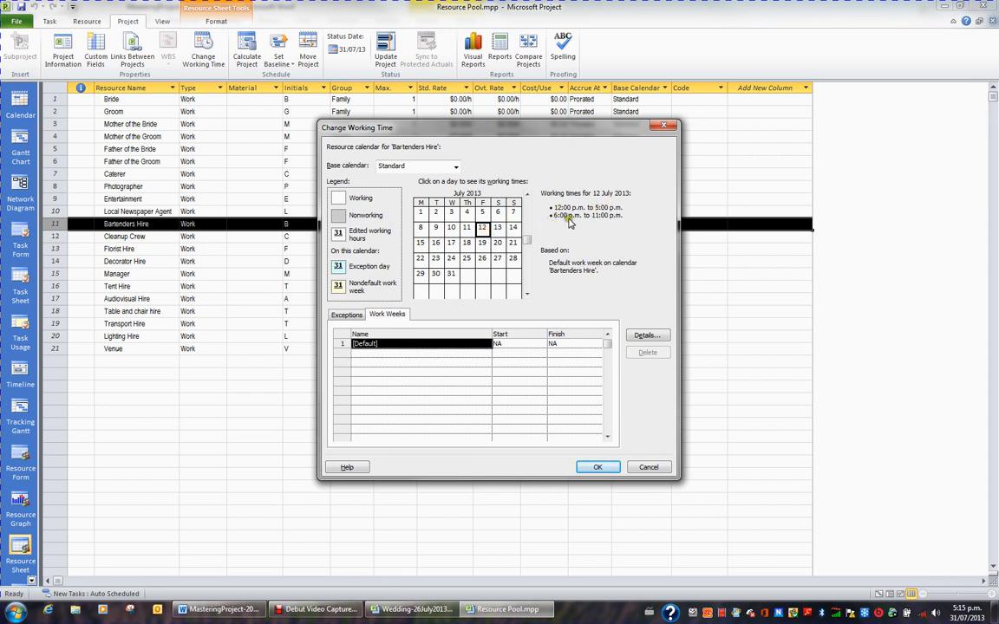
click(600, 467)
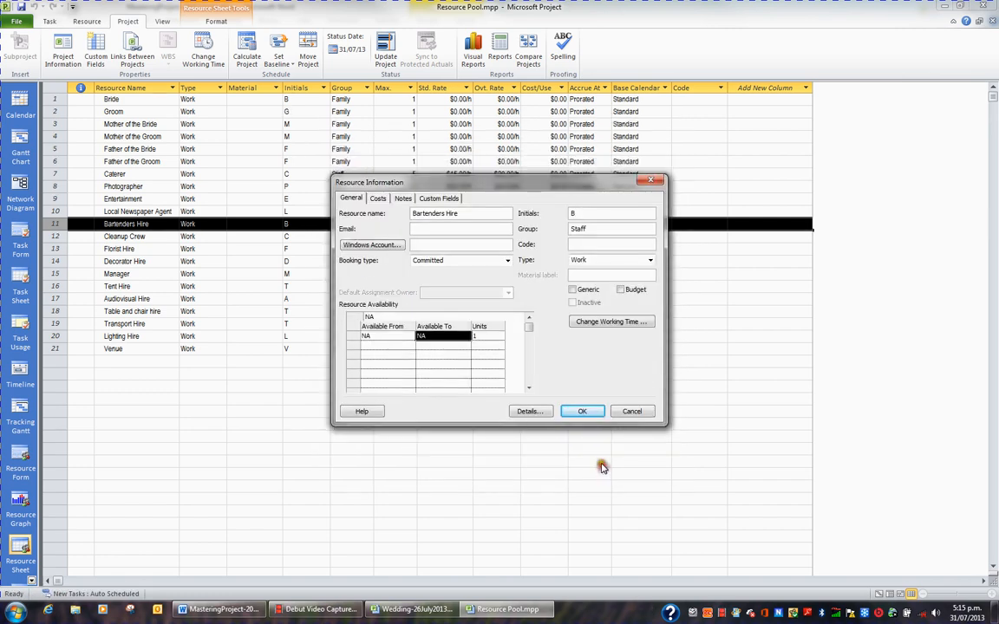
click(589, 412)
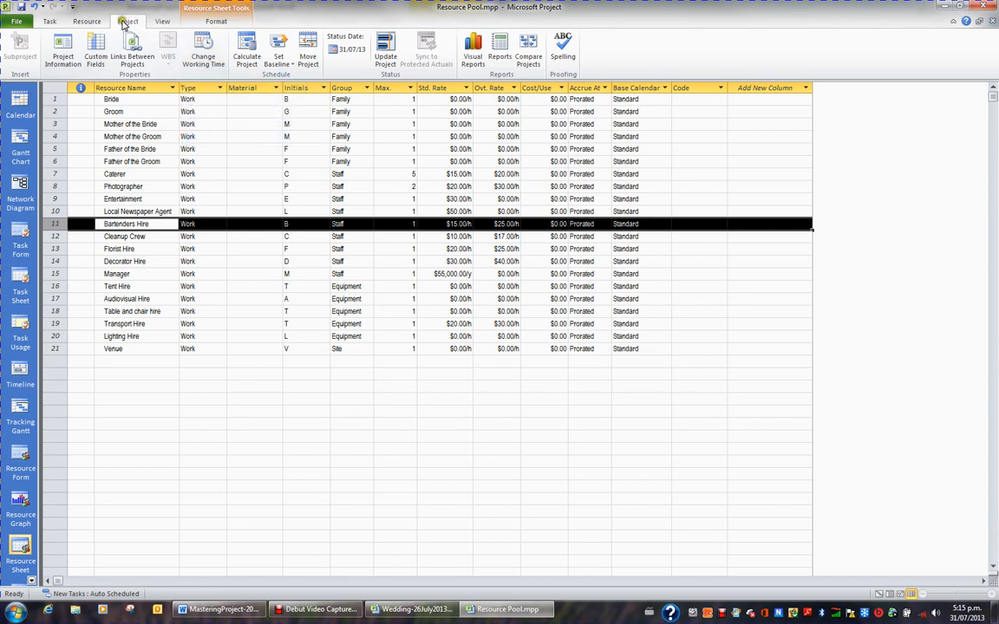
Open the project's working-time settings for the Cleanup Crew calendar and bring up its default work week details.
click(203, 61)
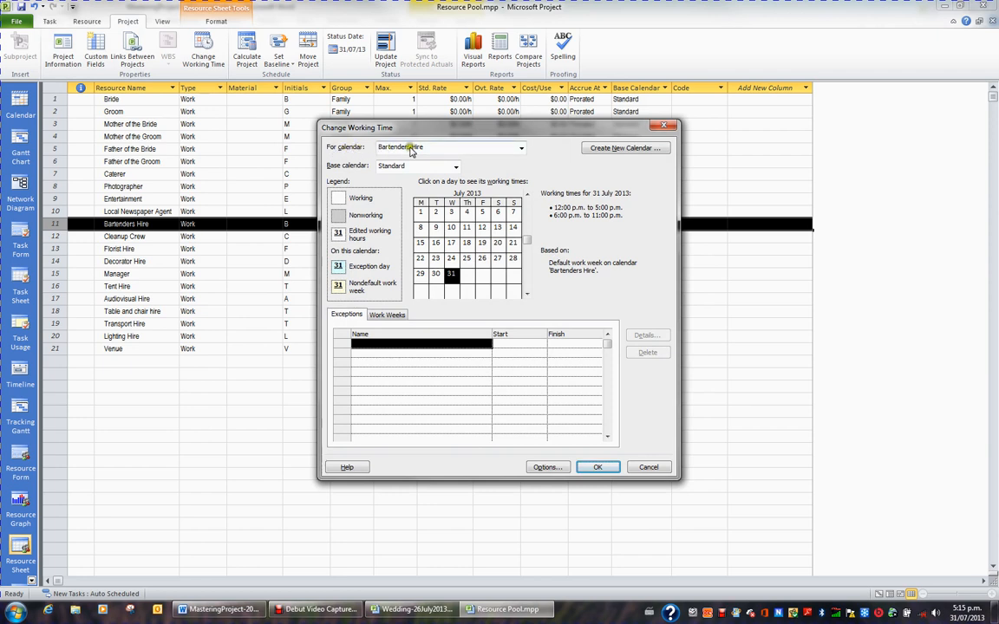
click(521, 149)
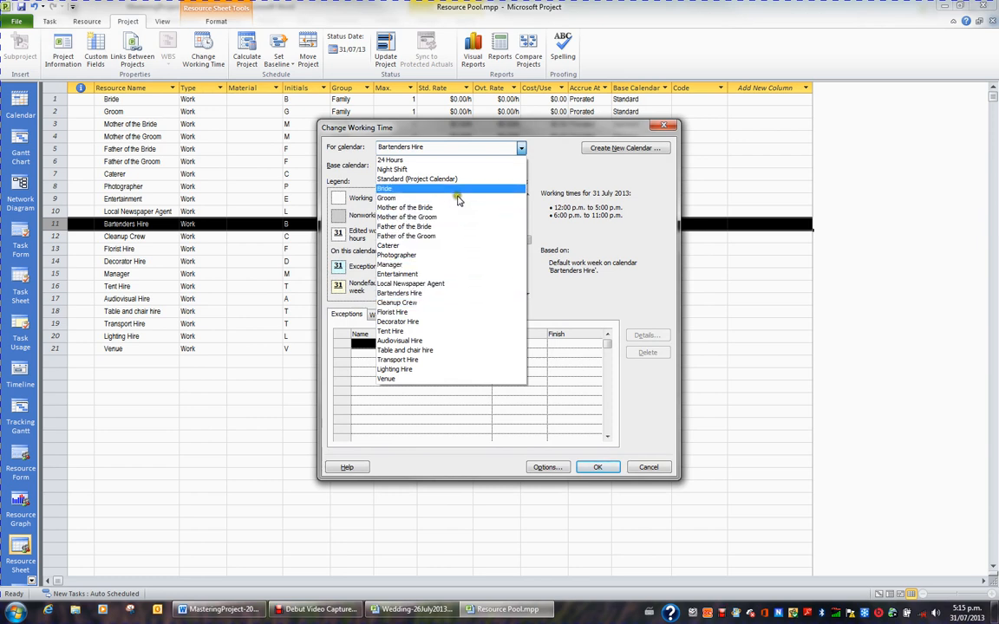
click(468, 304)
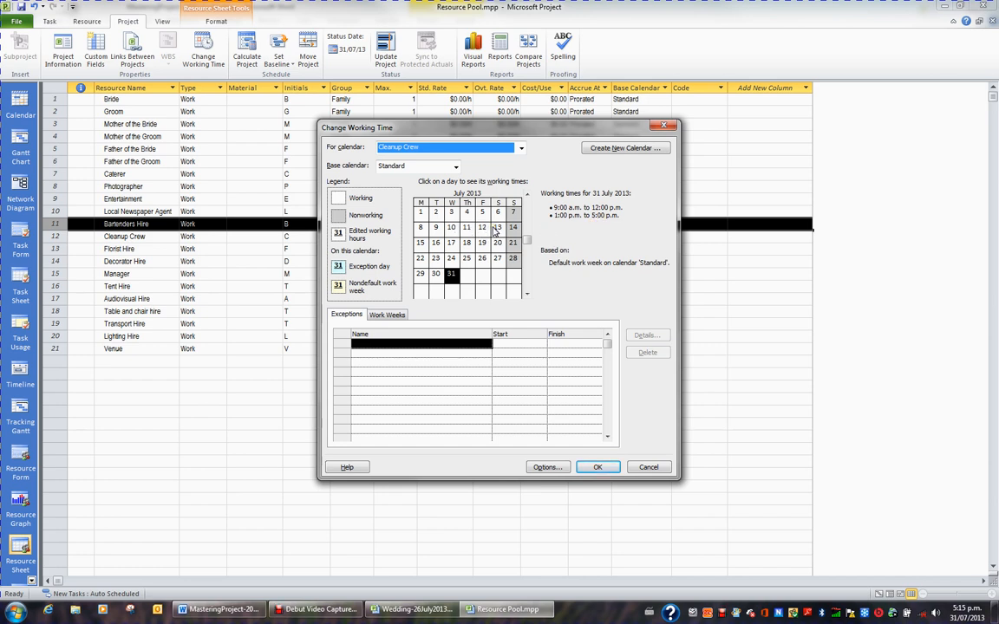
click(389, 315)
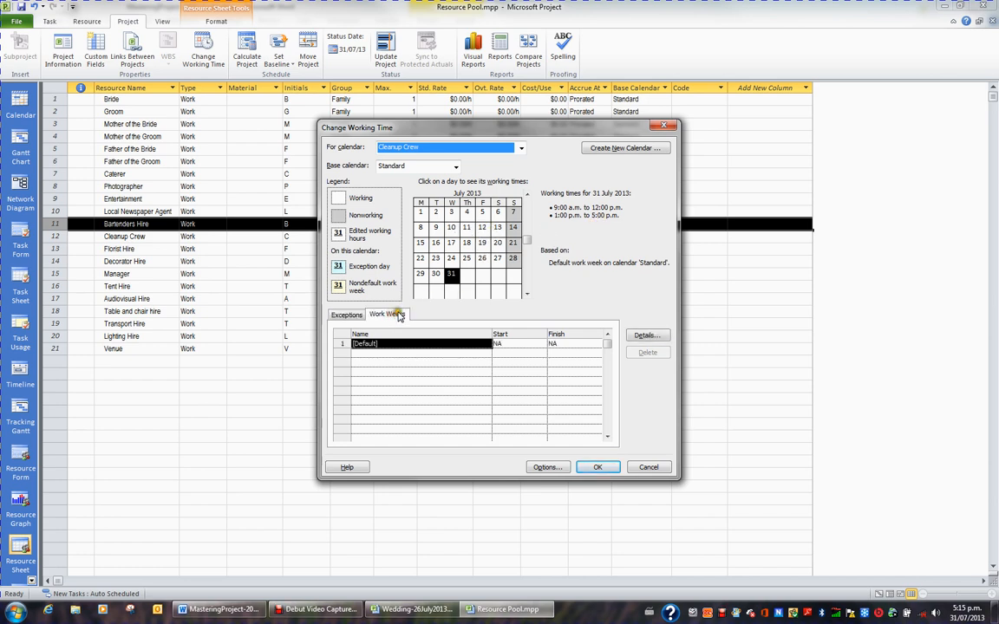
click(642, 337)
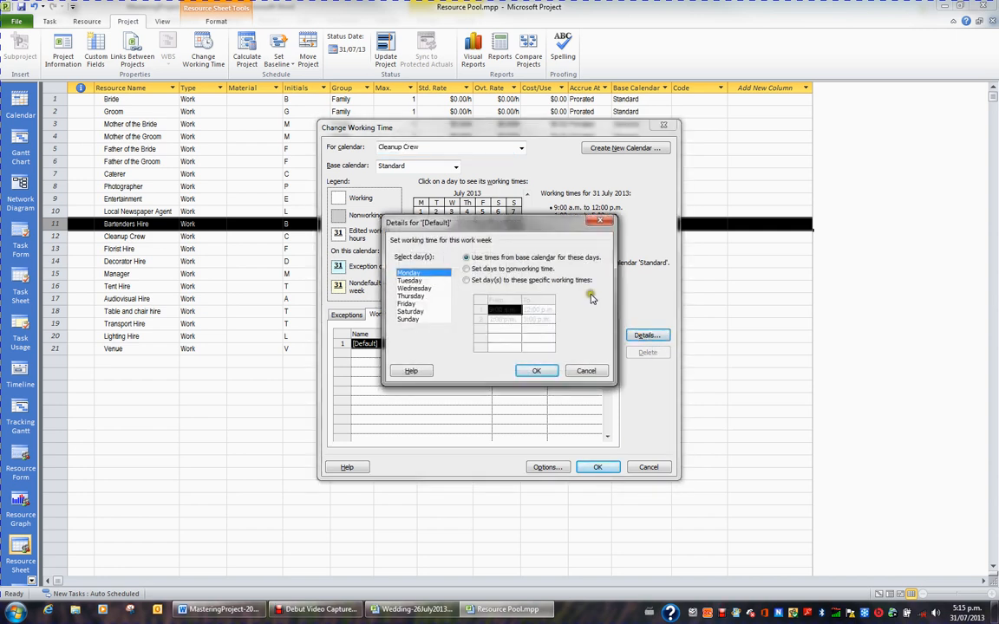
Set specific working times for Monday through Sunday with the second shift ending at 6:00 p.m., check 12 July 2013, and save the Cleanup Crew calendar.
drag(407, 273, 430, 319)
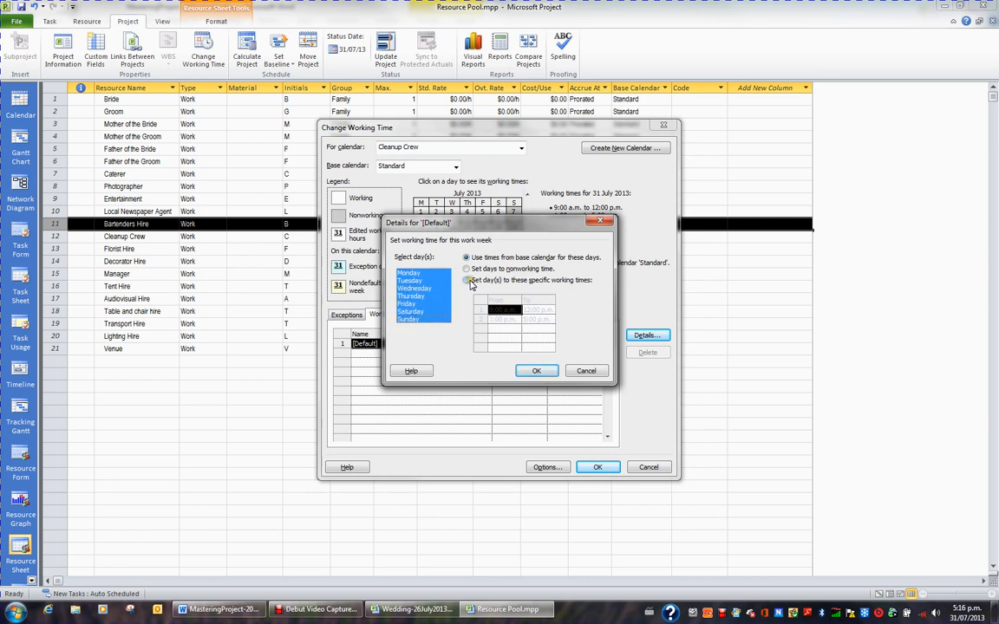
click(468, 281)
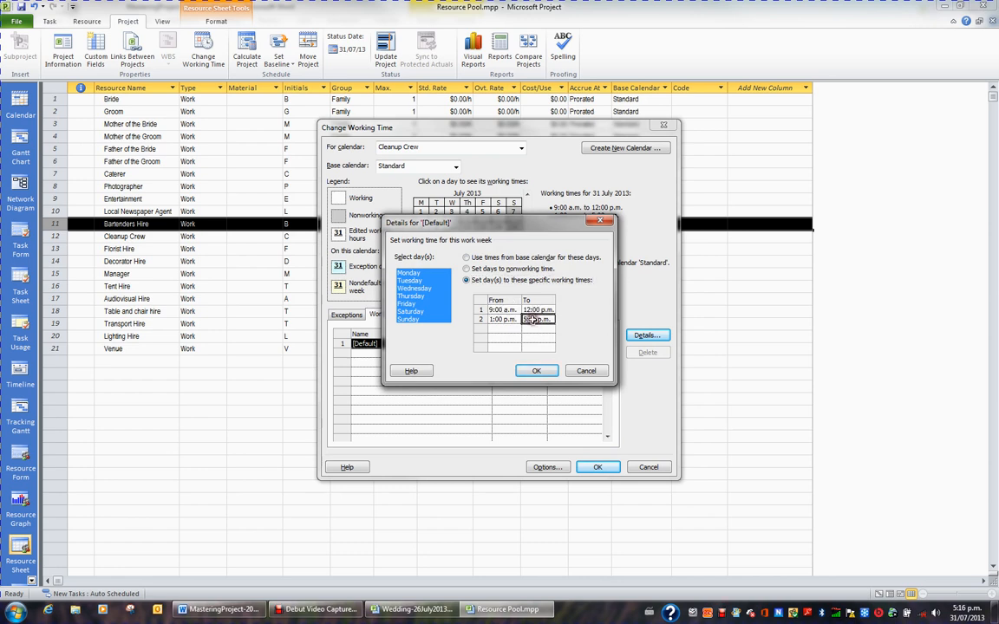
click(538, 320)
text(6)
click(535, 370)
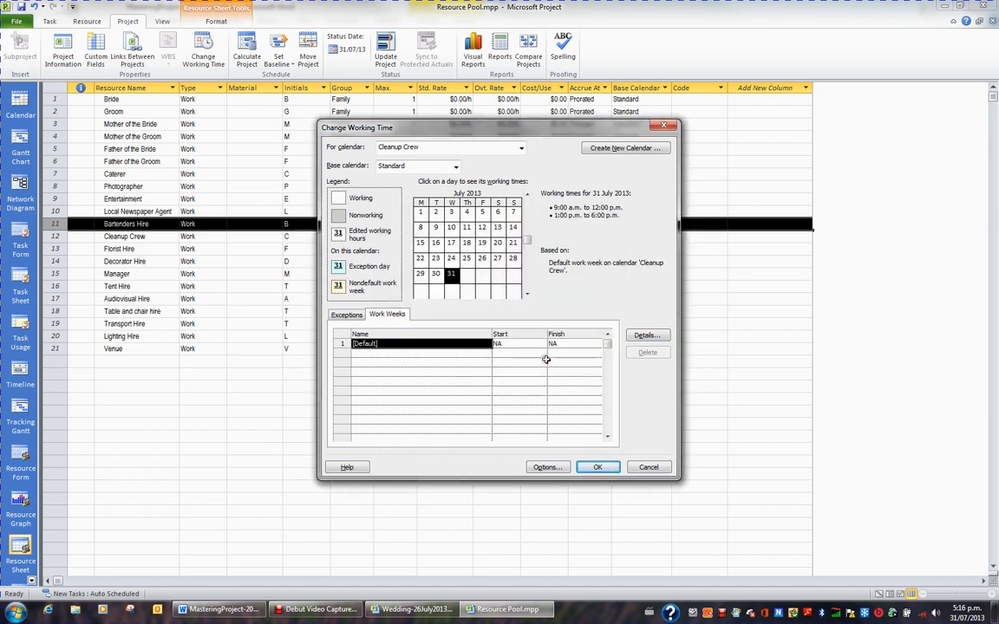
click(492, 228)
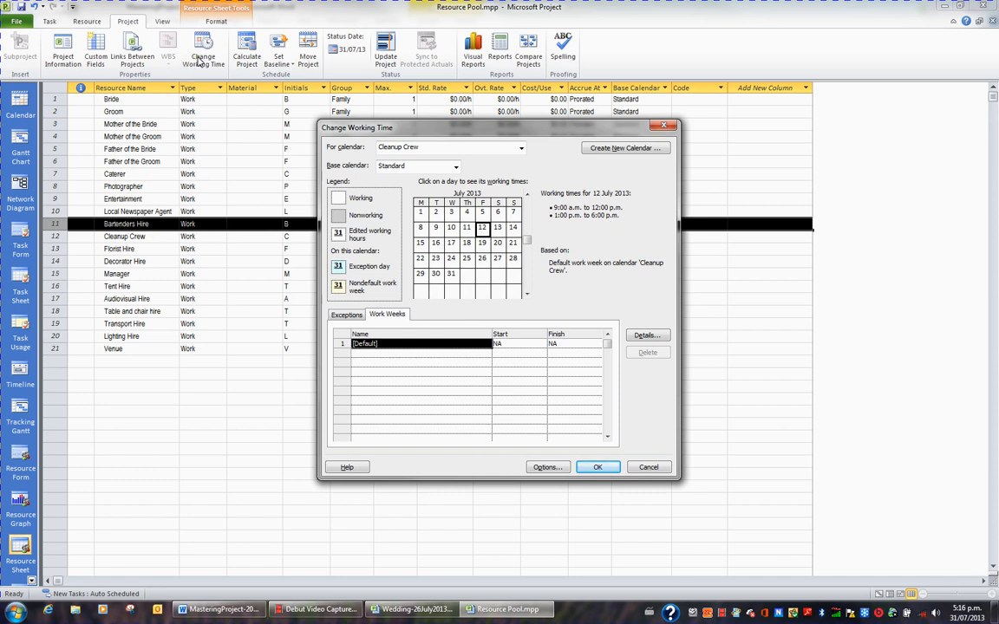
click(610, 469)
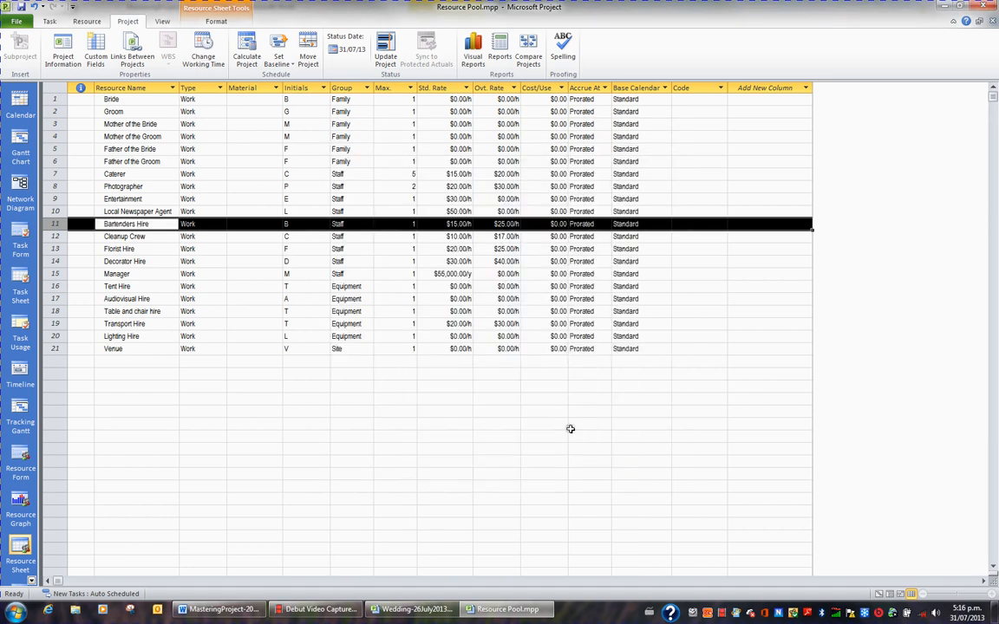